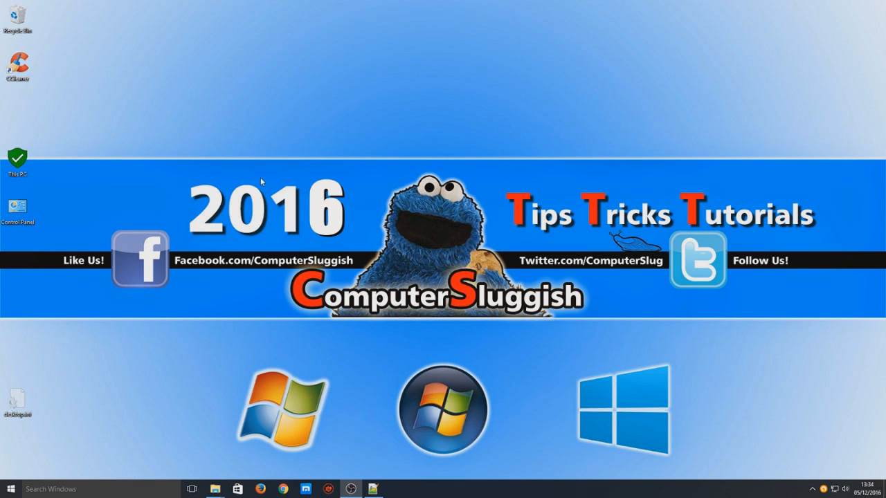
Reach the Accounts section of Settings via Taskbar settings and the Home overview.
right_click(509, 495)
left_click(547, 482)
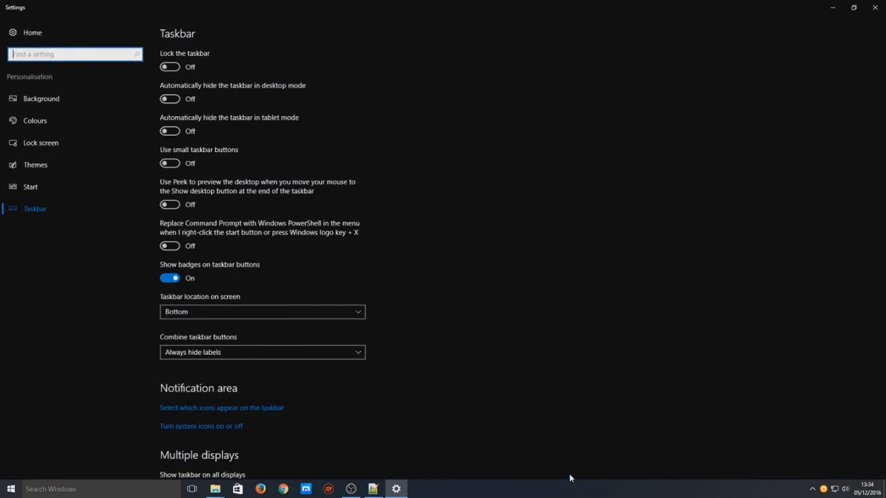
left_click(49, 31)
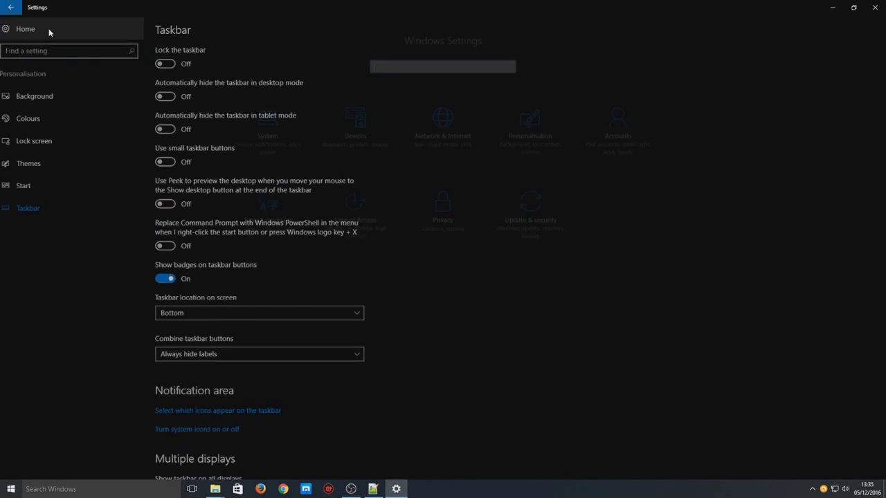
left_click(613, 118)
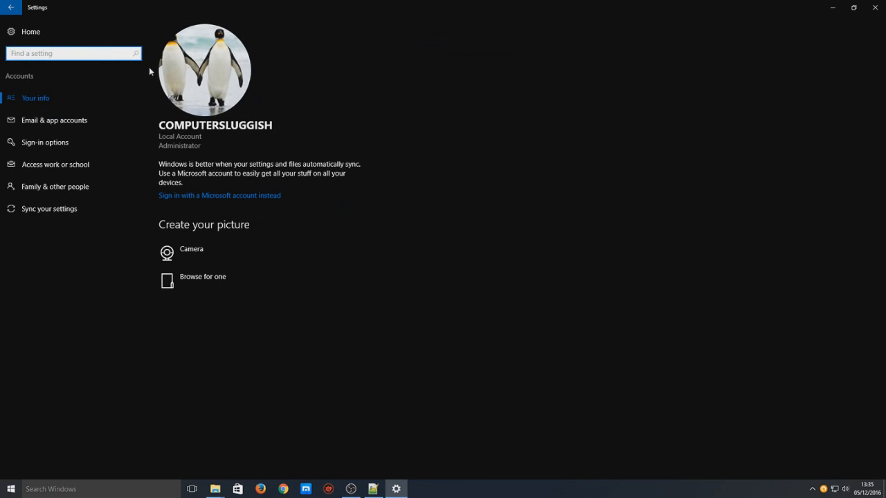
left_click(92, 189)
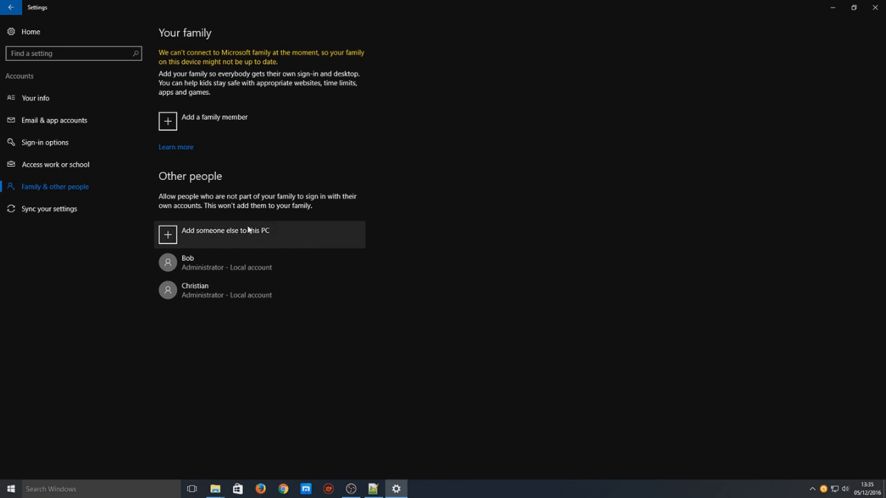
Select Bob under Other people and start removing his local account.
left_click(292, 266)
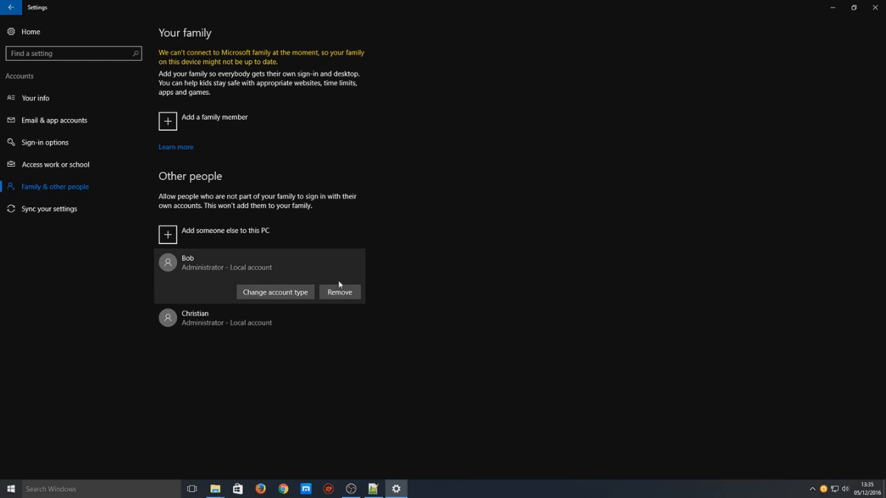
left_click(342, 294)
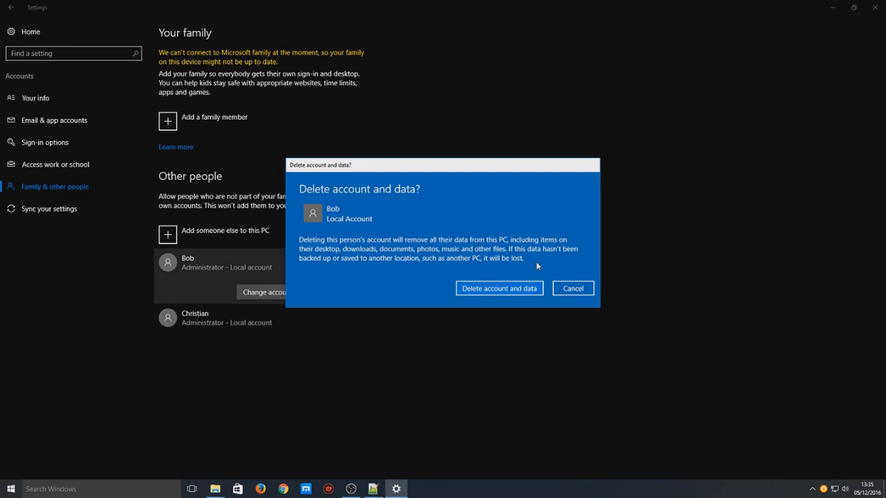
Confirm 'Delete account and data' so only Christian remains under Other people.
left_click(500, 290)
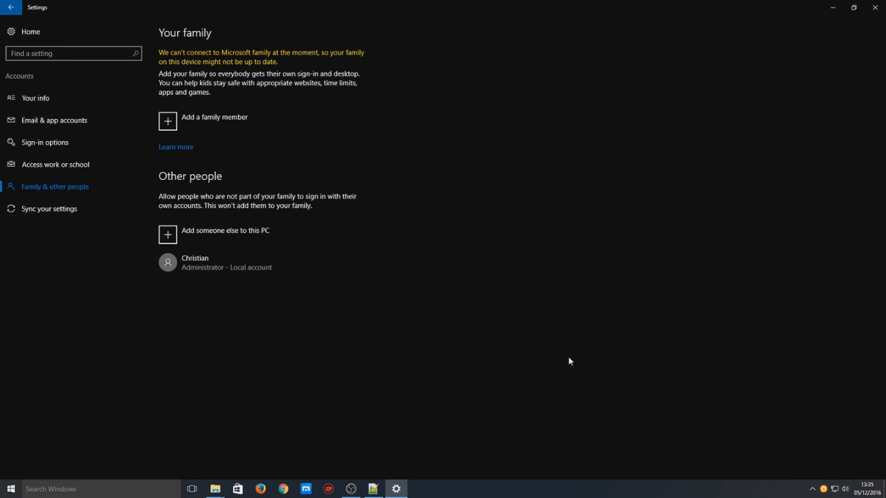